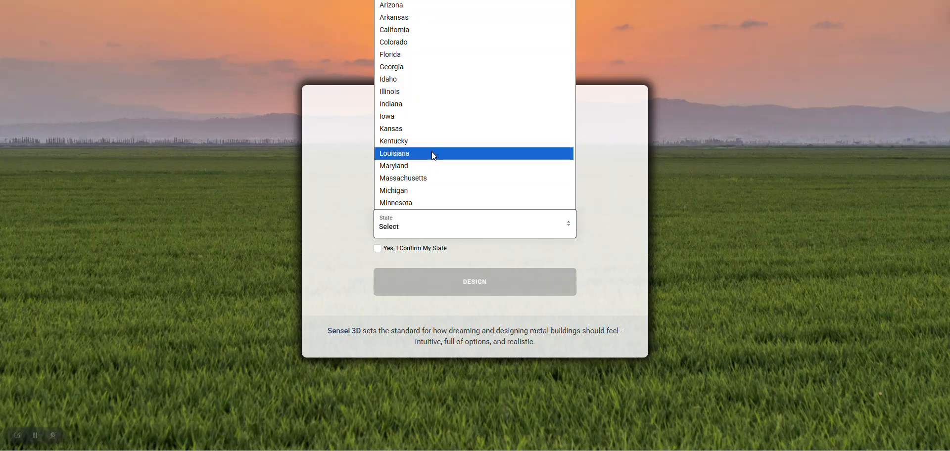
Select Texas as the state, confirm it, and start the building design
left_click(407, 130)
left_click(377, 248)
left_click(453, 287)
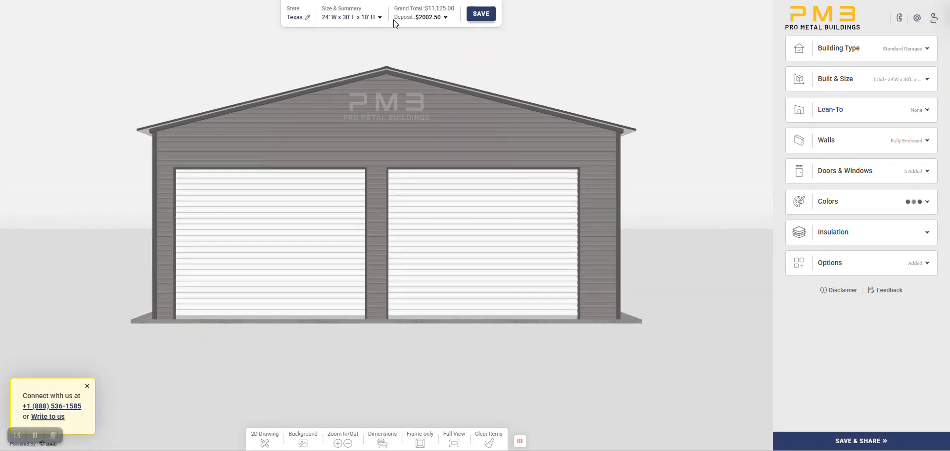
Compare the Raised Center and Straight Roof barn types, and choose Raised Center Barns as the building type
left_click(875, 56)
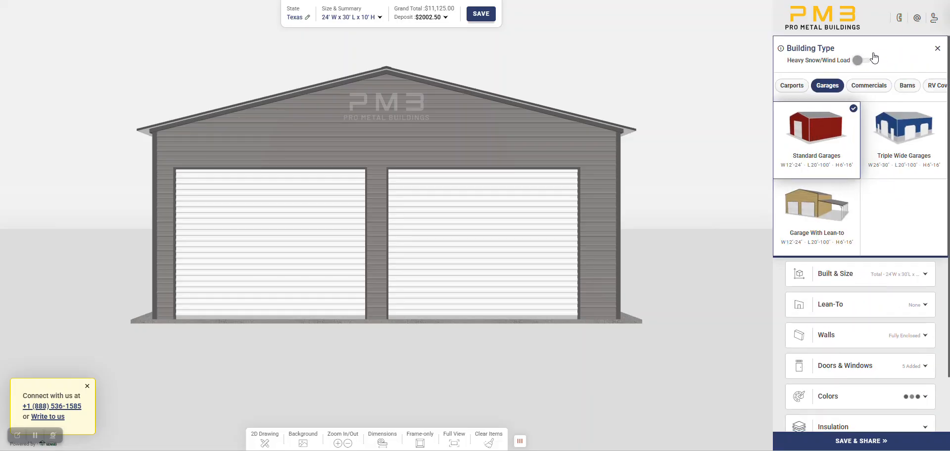
left_click(910, 86)
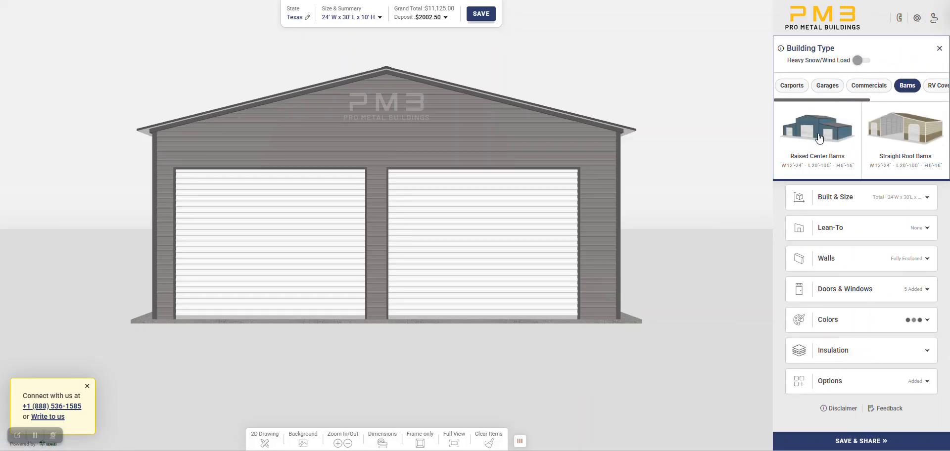
left_click(818, 136)
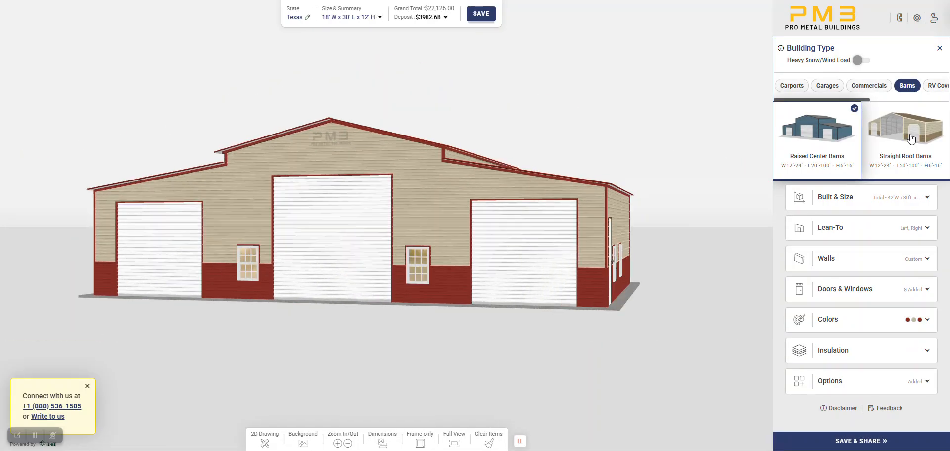
left_click(911, 135)
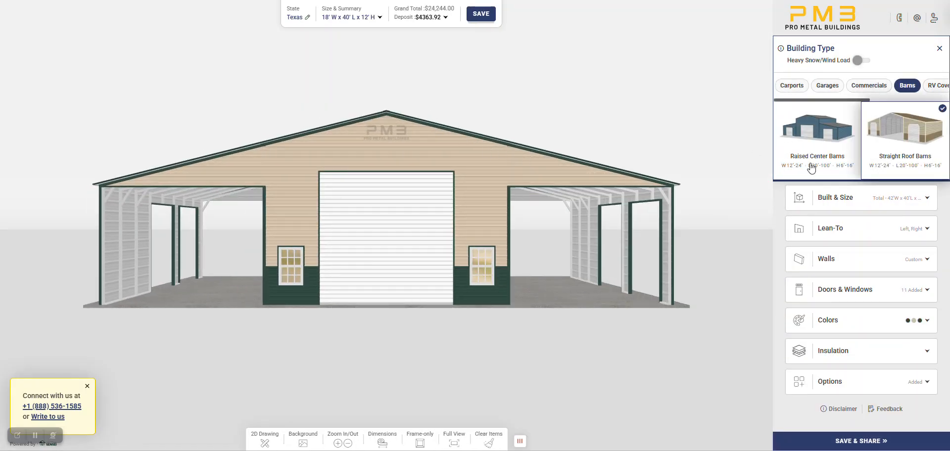
left_click(813, 139)
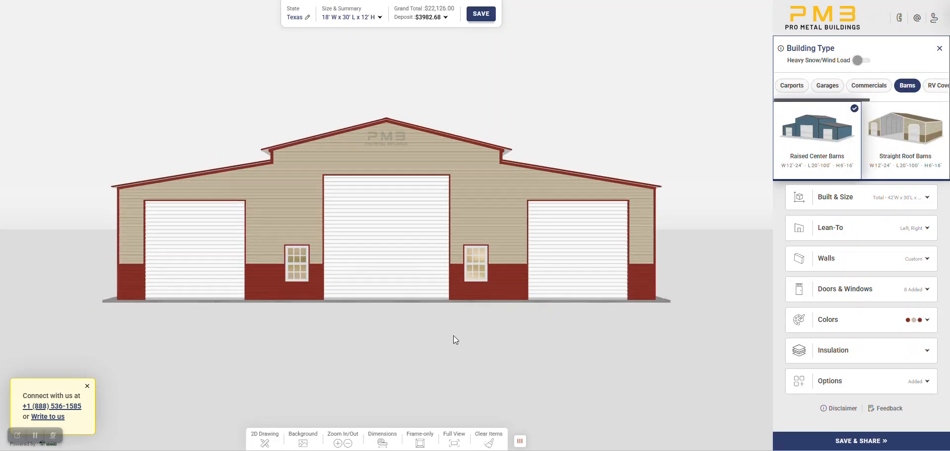
Review the itemized product summary and the deposit and grand total breakdown for the barn
left_click(343, 20)
scroll(154, 200, "down", 1)
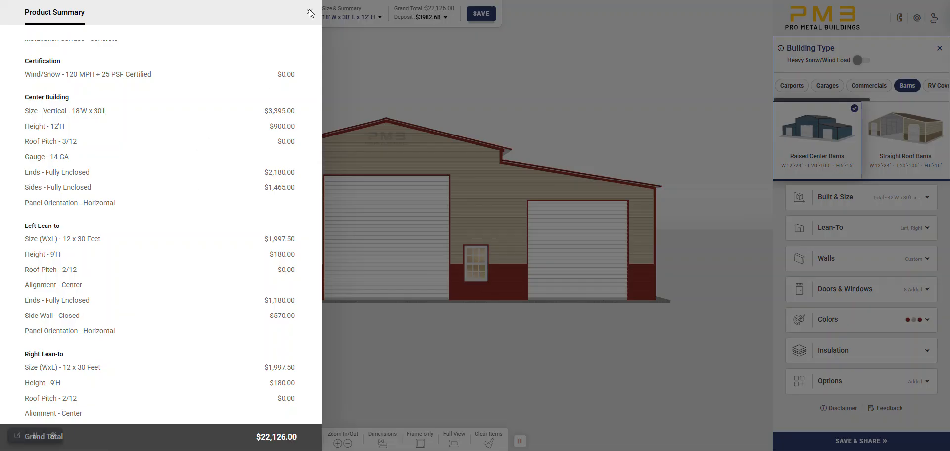
scroll(144, 180, "down", 4)
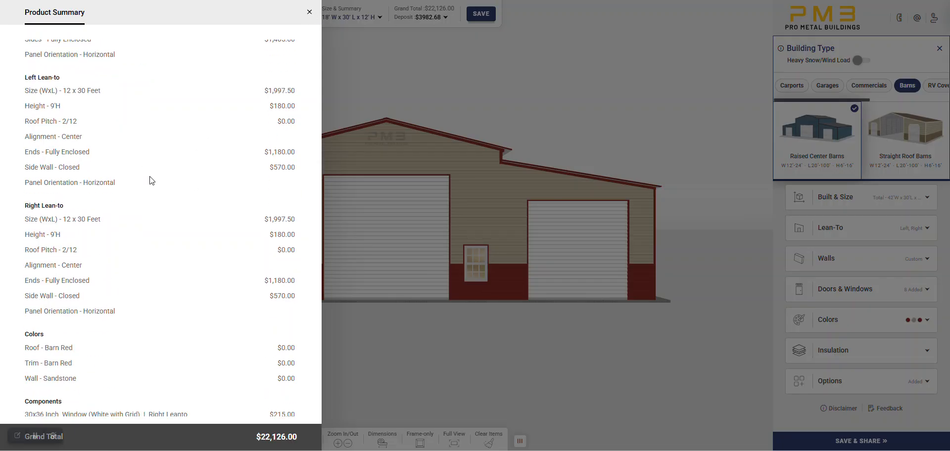
left_click(309, 13)
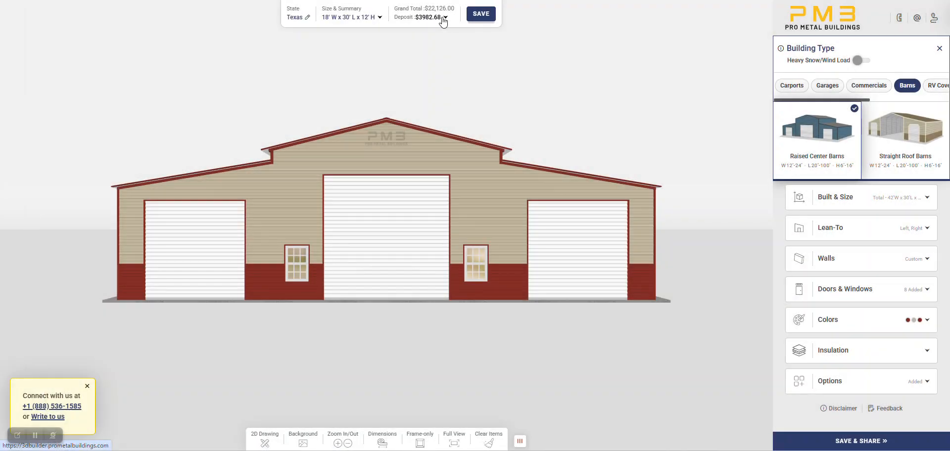
left_click(441, 18)
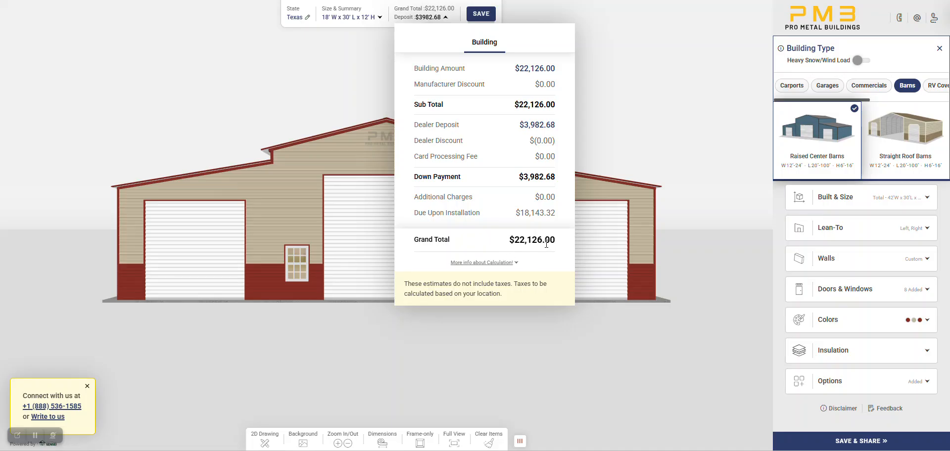
left_click(446, 18)
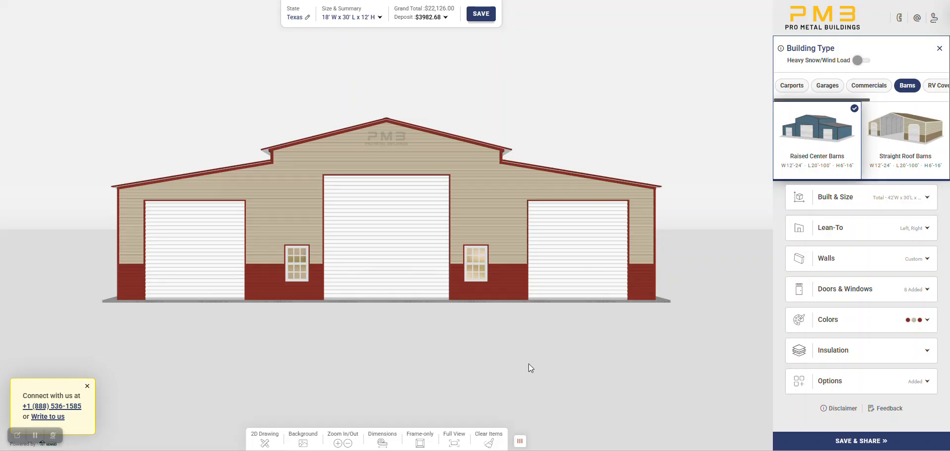
Set the center building's width to 24 feet and its length to 40 feet
left_click_drag(540, 363, 720, 293)
left_click(800, 197)
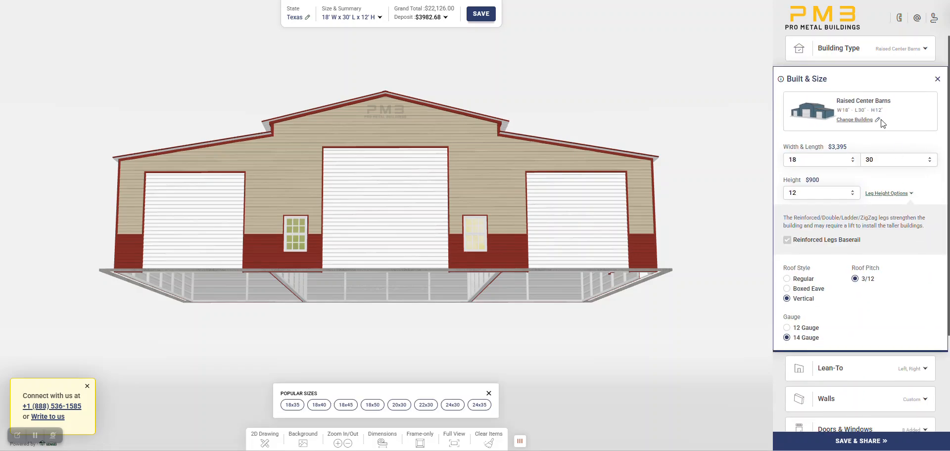
left_click(848, 166)
left_click(842, 240)
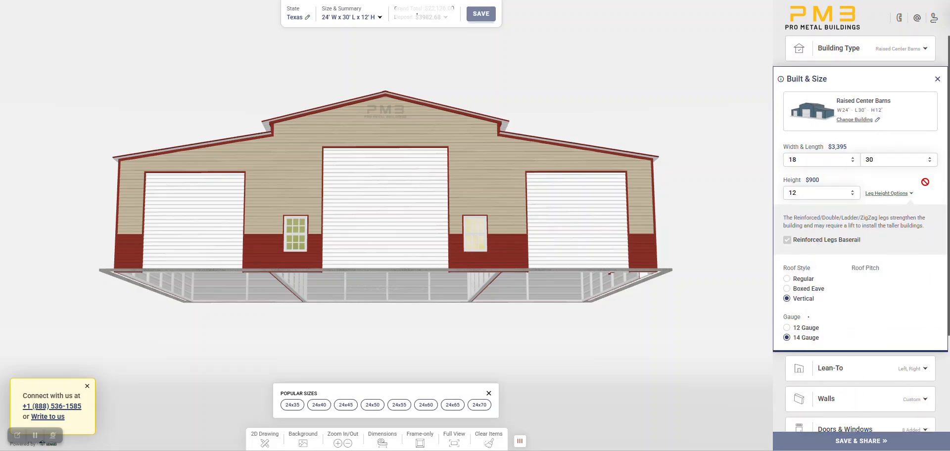
left_click(934, 163)
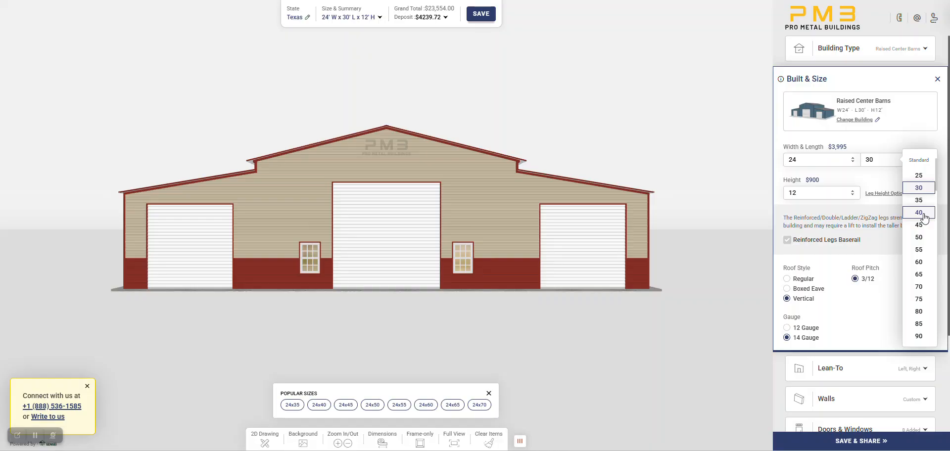
left_click(916, 213)
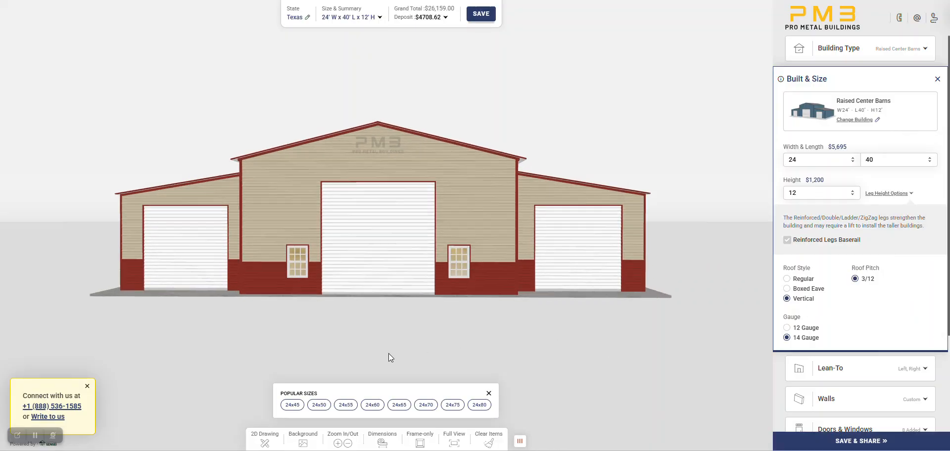
Set the length of both the left and right lean-tos to 40 feet
left_click_drag(606, 328, 512, 343)
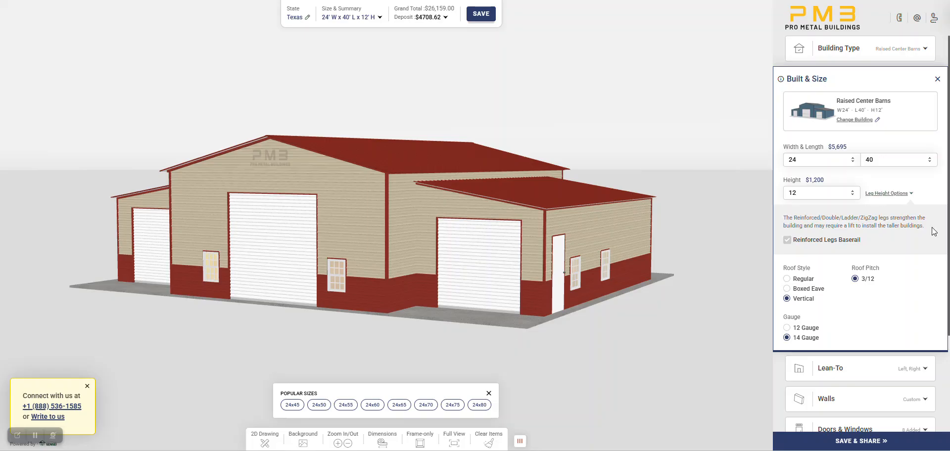
left_click_drag(312, 335, 347, 331)
scroll(881, 267, "down", 1)
left_click(806, 318)
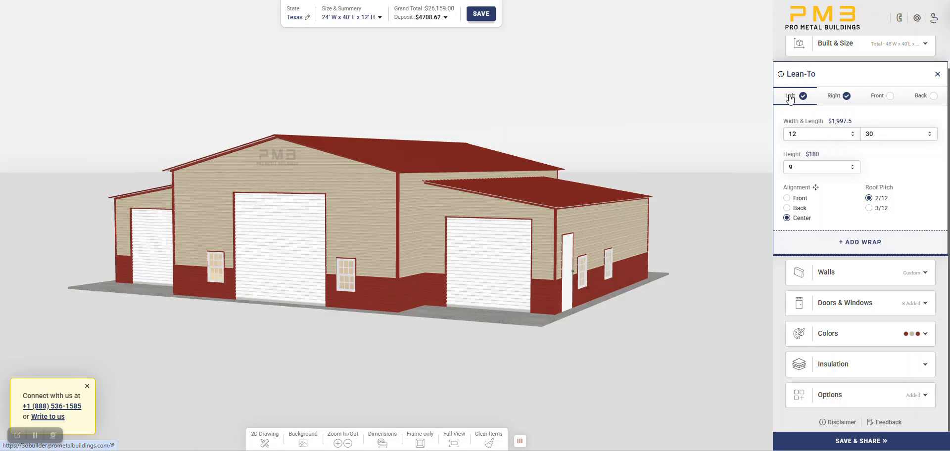
left_click(929, 134)
left_click(919, 187)
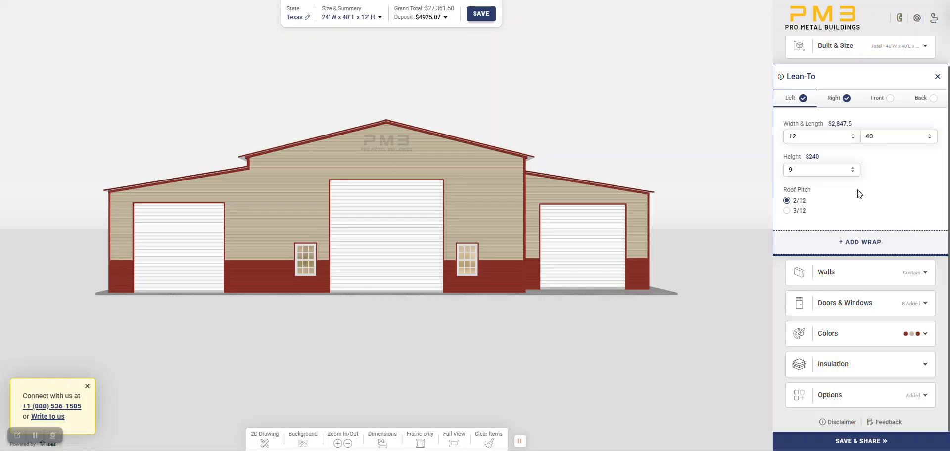
left_click(832, 98)
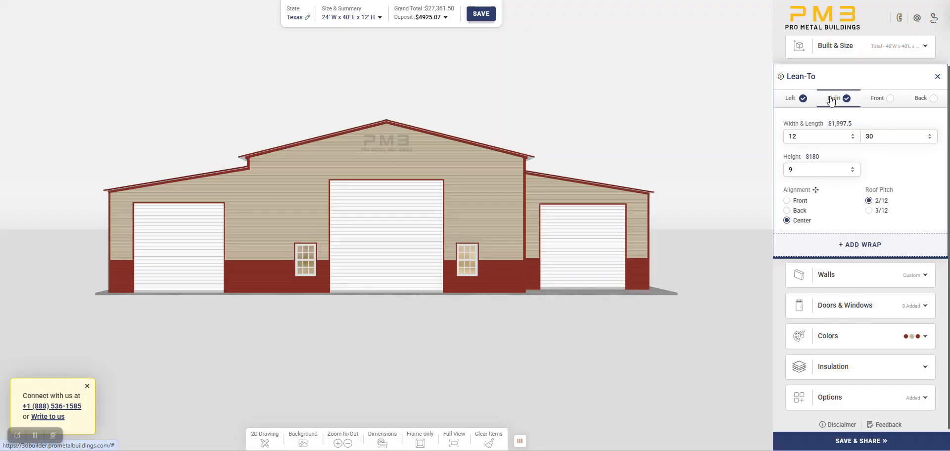
left_click(929, 137)
left_click(918, 189)
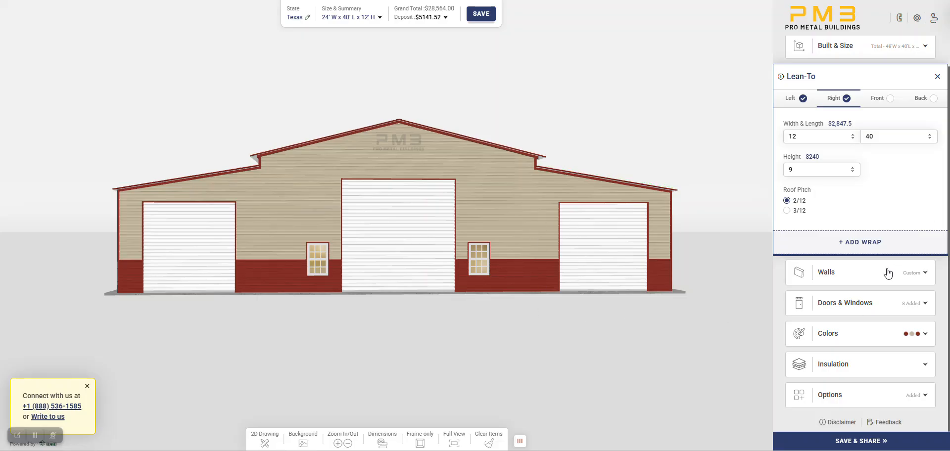
Set the metal wall siding orientation to Vertical and check the wall settings of both lean-tos
left_click(851, 275)
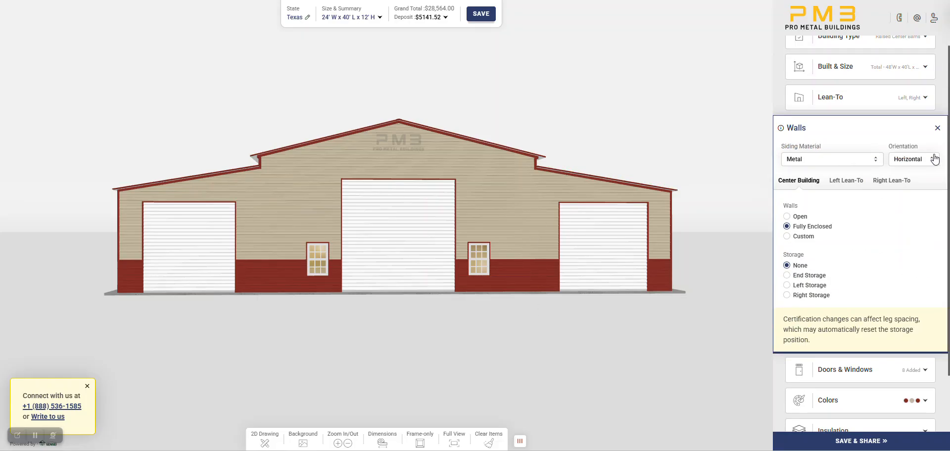
left_click(932, 165)
left_click(908, 183)
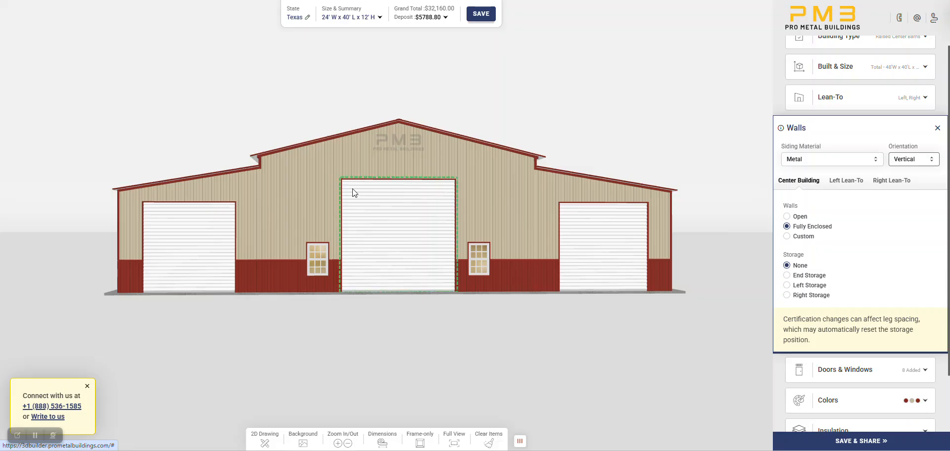
left_click(846, 180)
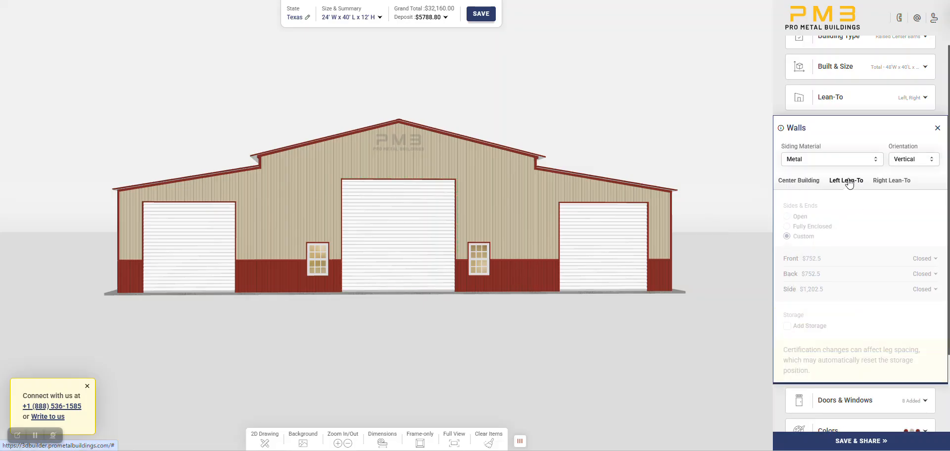
left_click(892, 183)
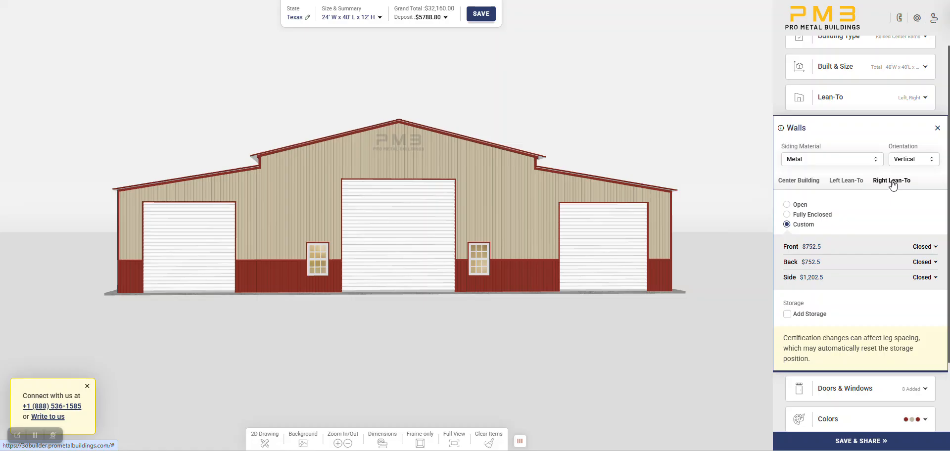
left_click(795, 183)
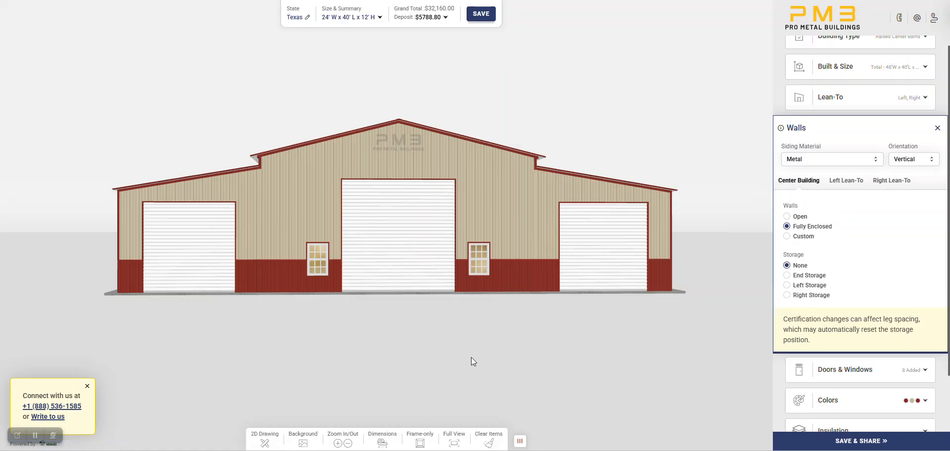
Add end storage to the center building with a depth of 15 feet
left_click_drag(471, 357, 500, 269)
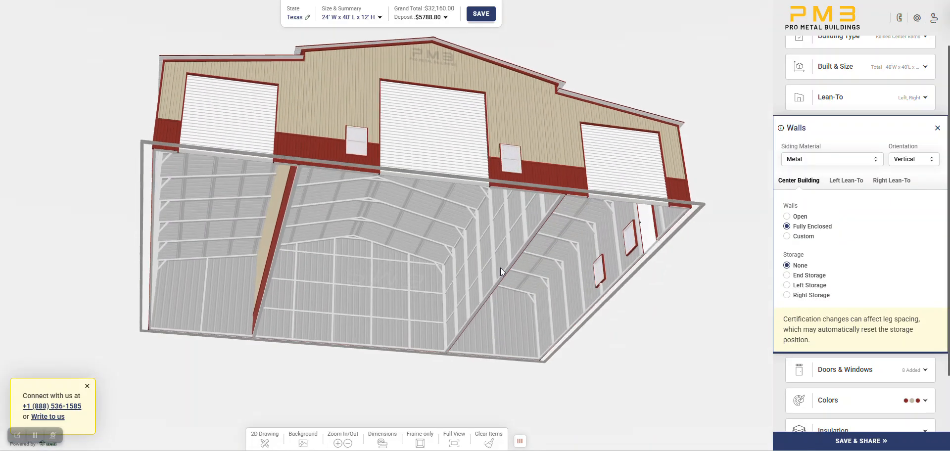
left_click(786, 276)
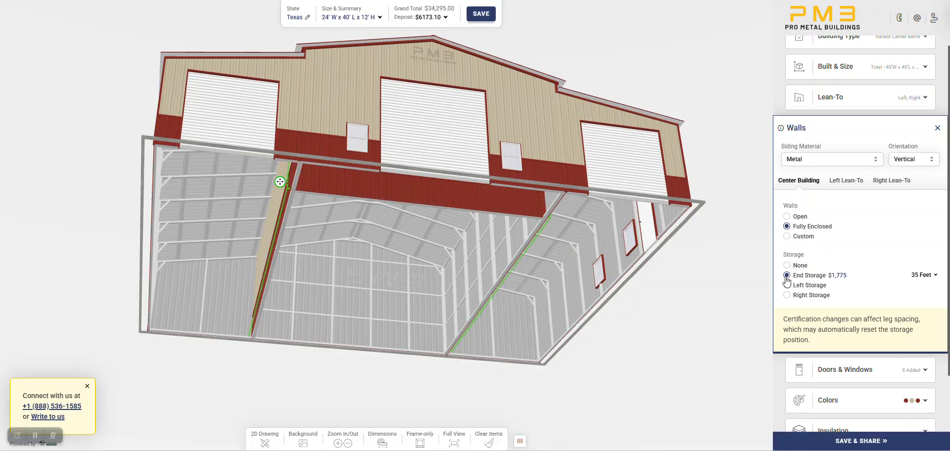
left_click(934, 276)
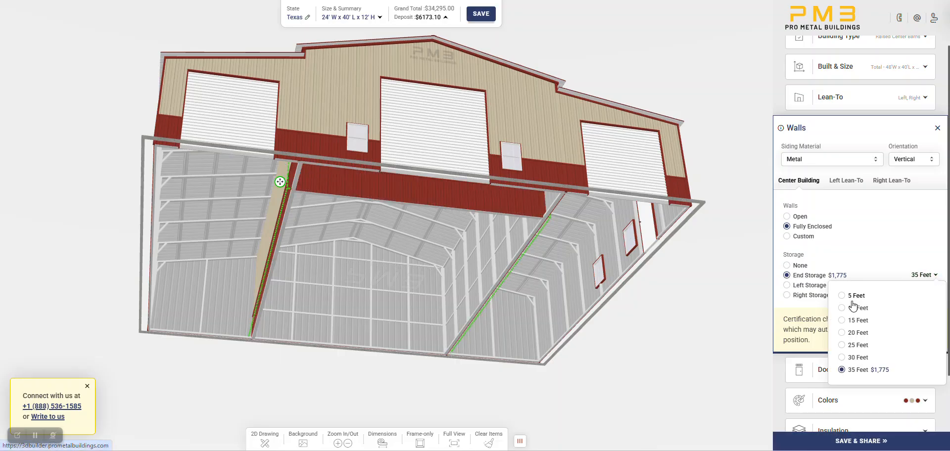
left_click(841, 321)
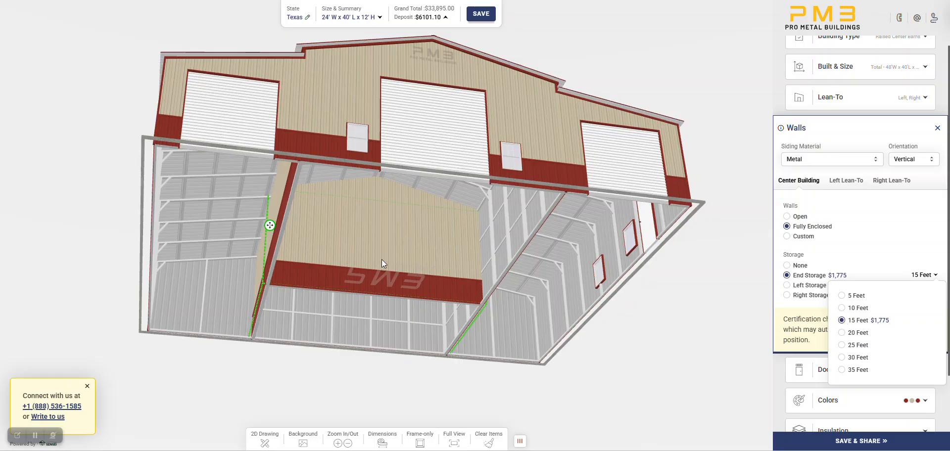
left_click_drag(503, 380, 642, 339)
scroll(634, 338, "down", 1)
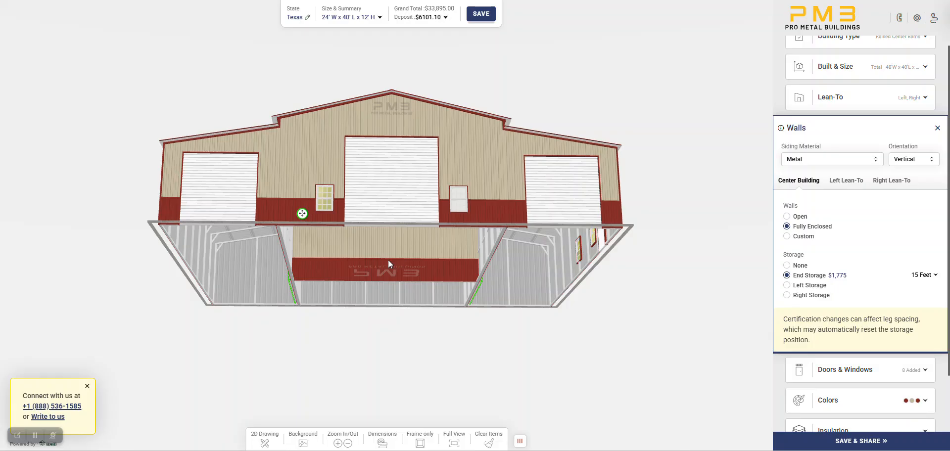
Choose the center building's Back Storage Front Wall as the wall for placing doors and windows
left_click(808, 374)
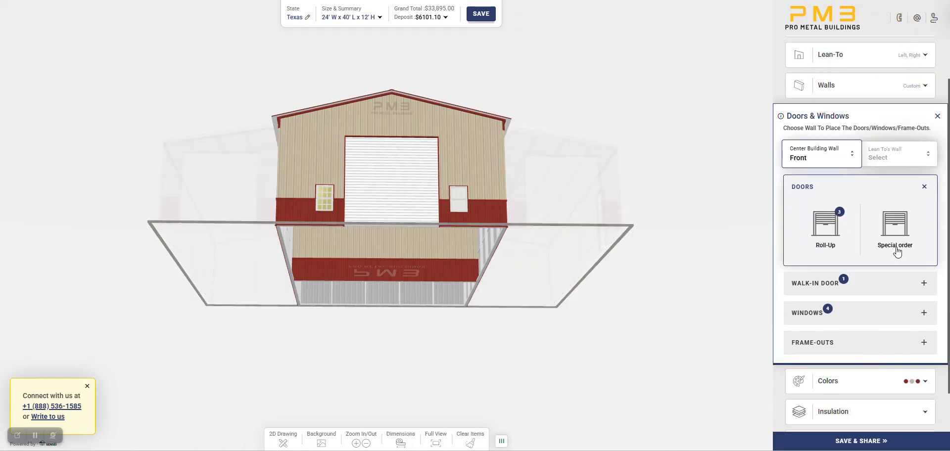
left_click(848, 157)
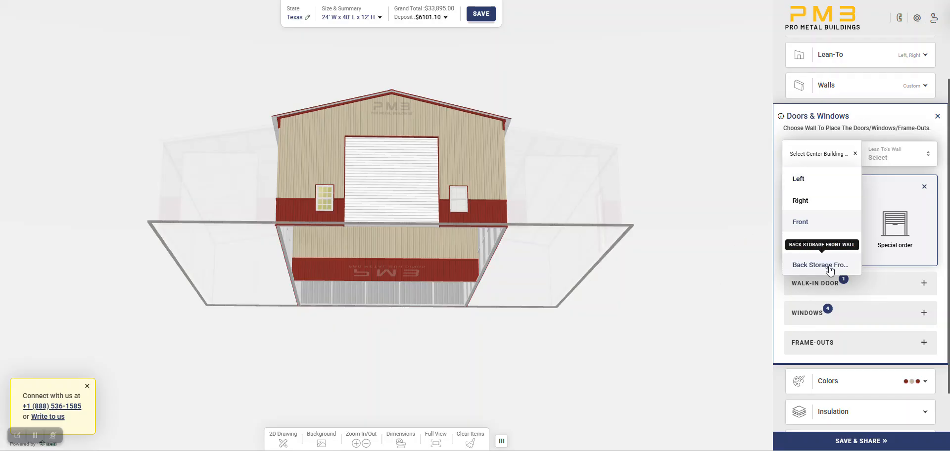
left_click_drag(572, 339, 304, 355)
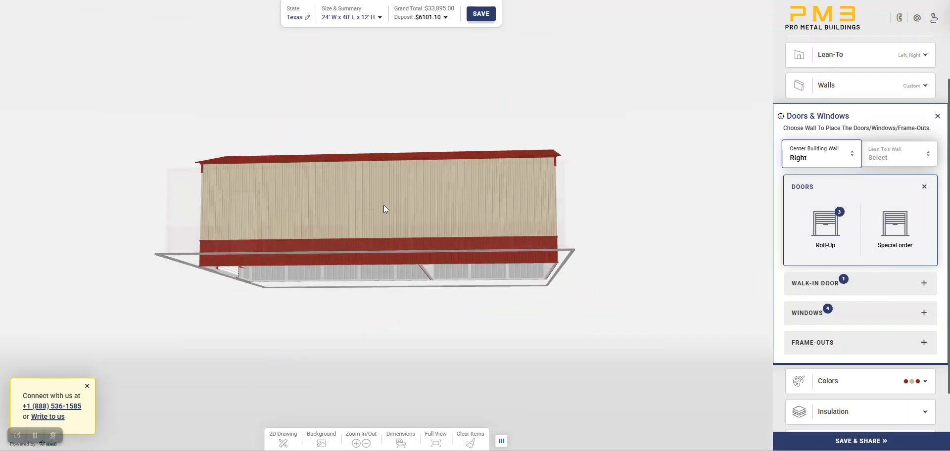
left_click(836, 158)
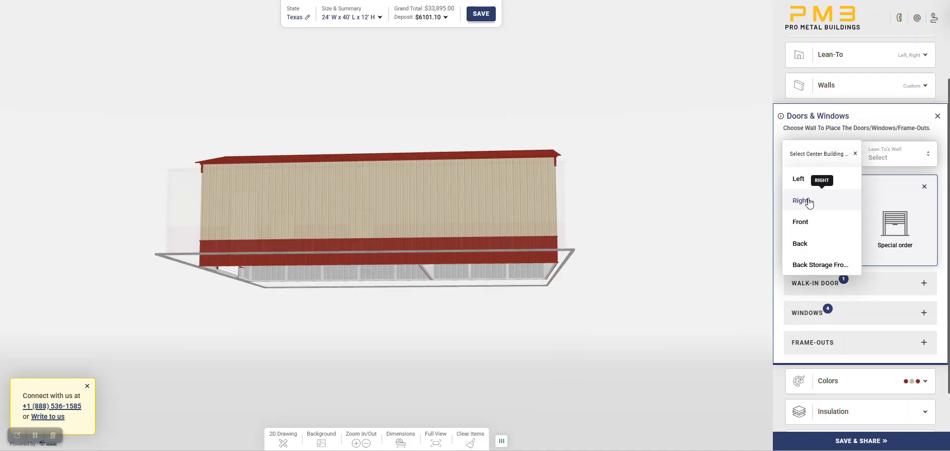
left_click_drag(268, 321, 398, 247)
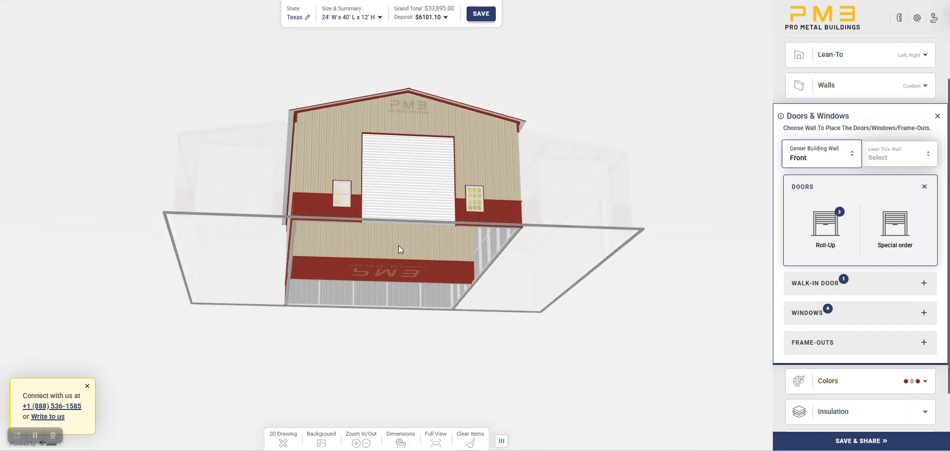
left_click(836, 157)
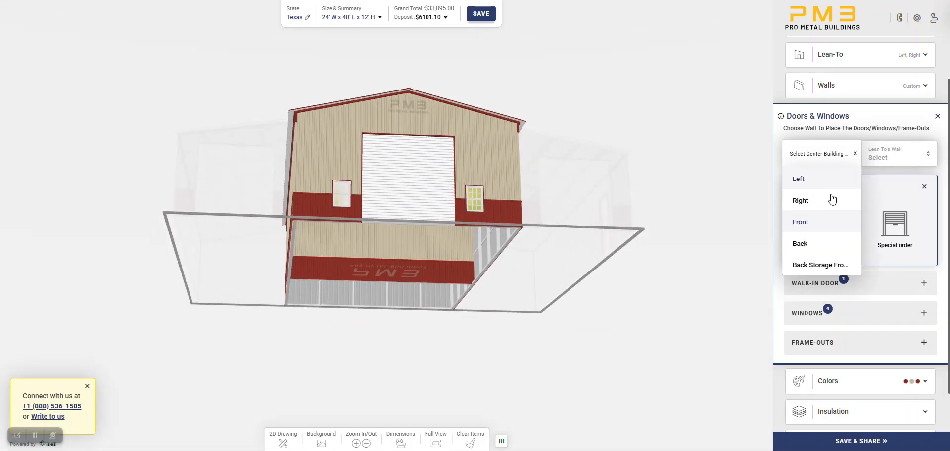
left_click(814, 266)
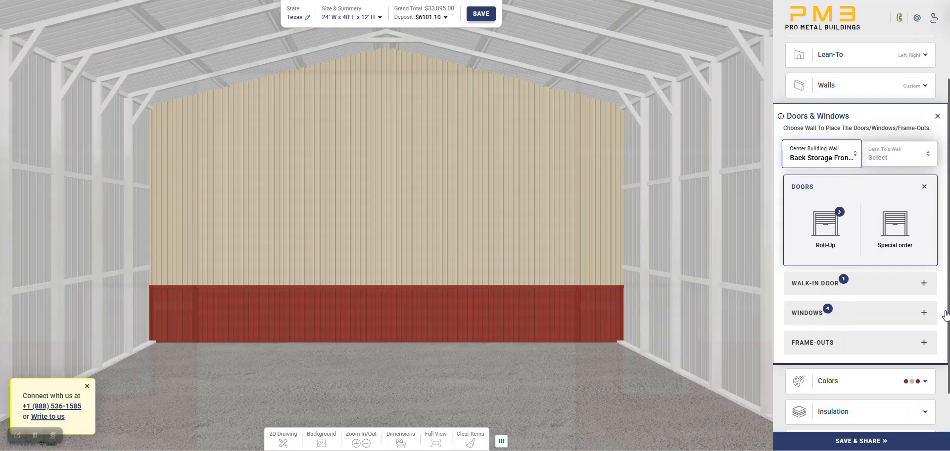
Add a white 10x8 roll-up door with the 45 Degree Angle feature near the middle of the storage front wall
left_click(824, 230)
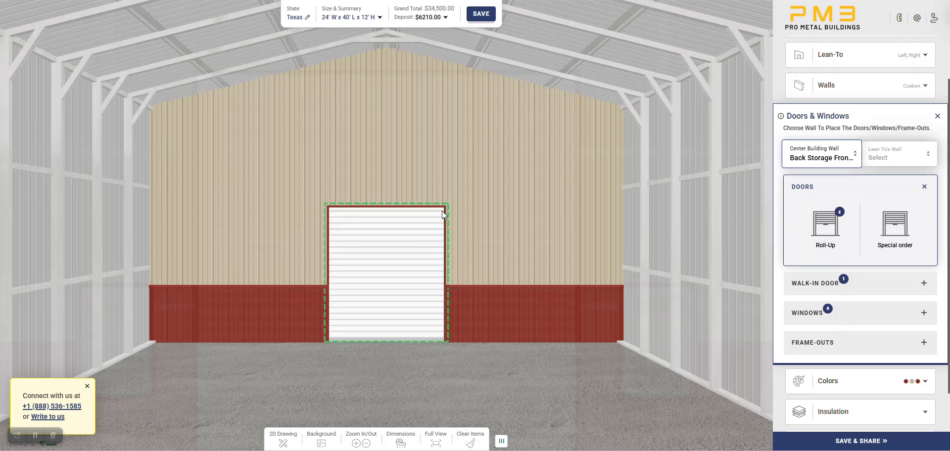
left_click_drag(442, 212, 440, 214)
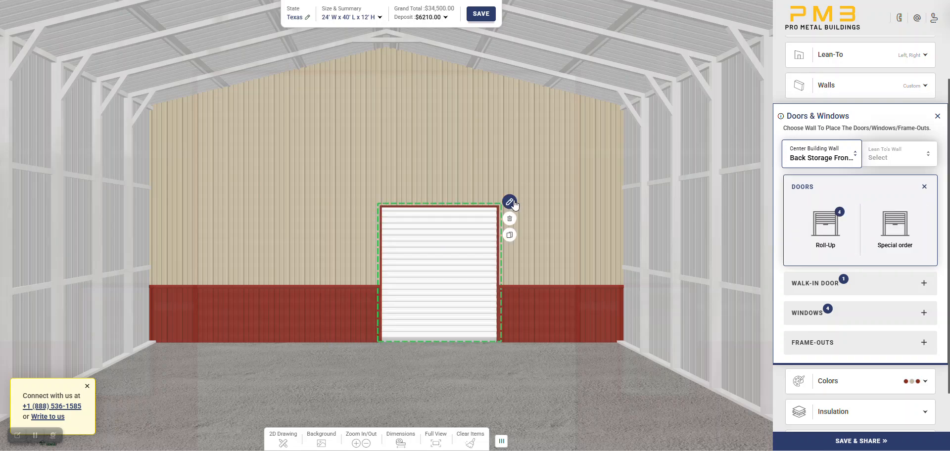
left_click(510, 202)
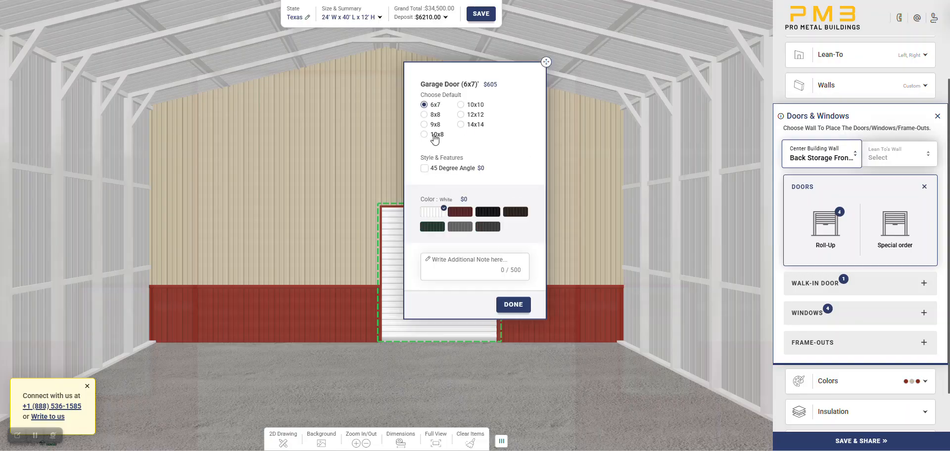
left_click(424, 135)
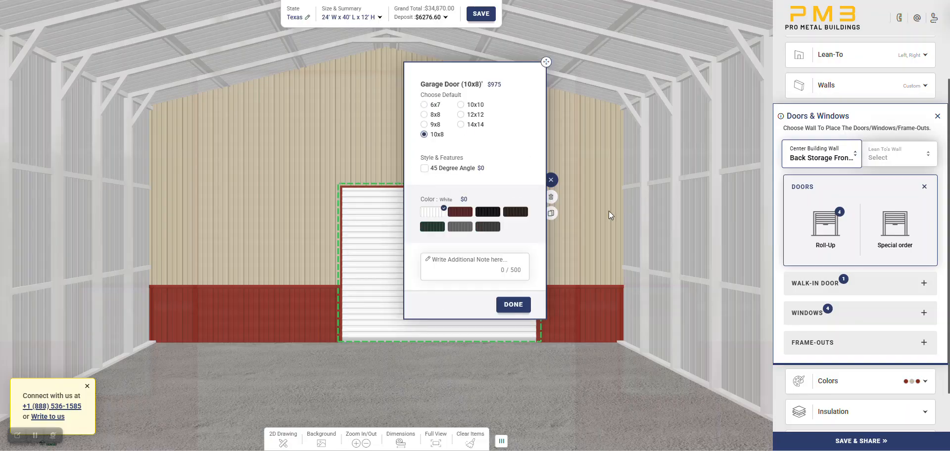
left_click(424, 169)
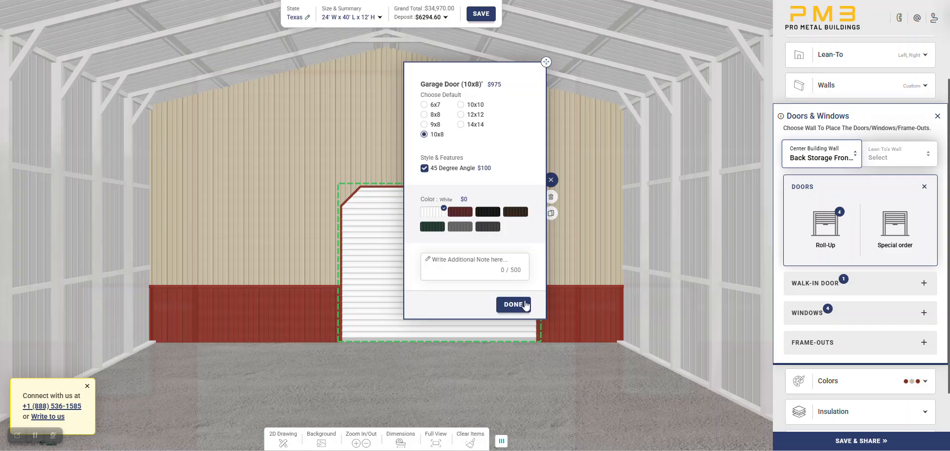
left_click(513, 304)
left_click_drag(486, 289, 405, 269)
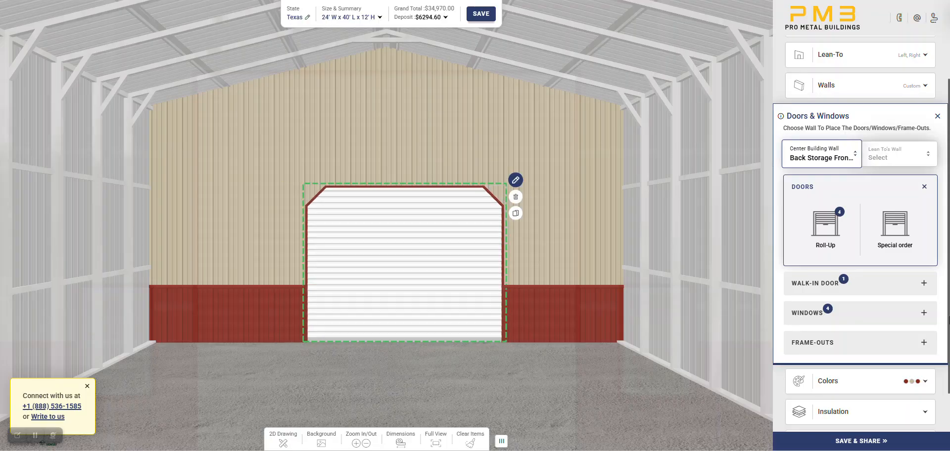
Place a raised White with Grid window and its clone on either side of the storage door, and center-align the openings
left_click(856, 311)
left_click(819, 291)
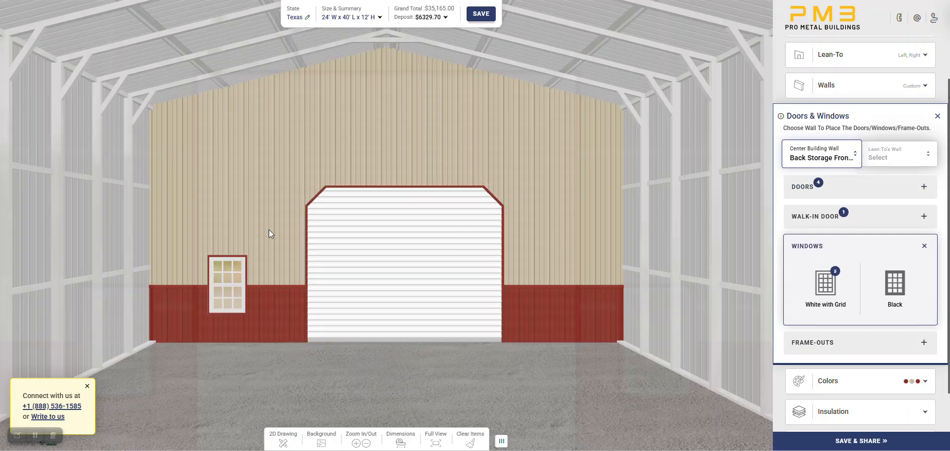
left_click_drag(227, 276, 231, 216)
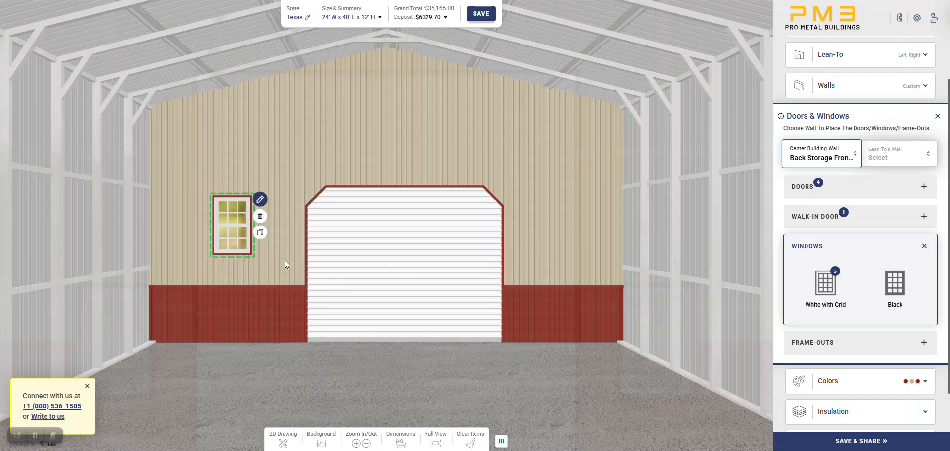
left_click(261, 232)
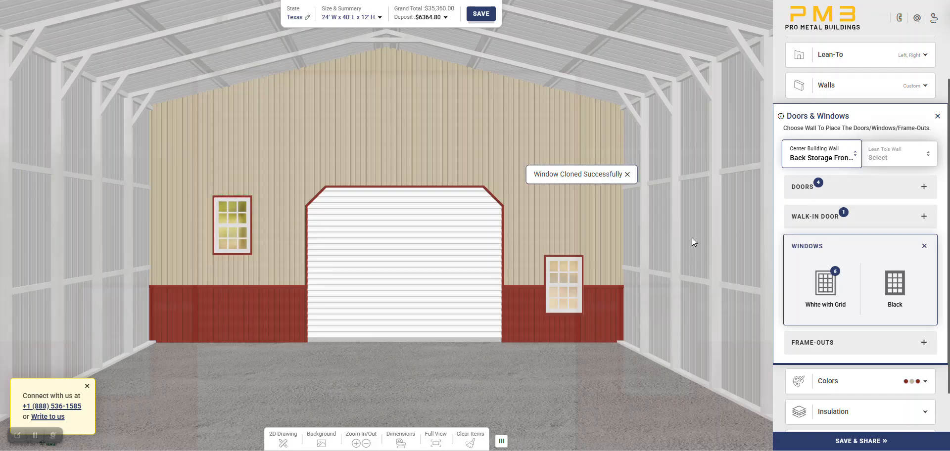
left_click_drag(563, 284, 565, 220)
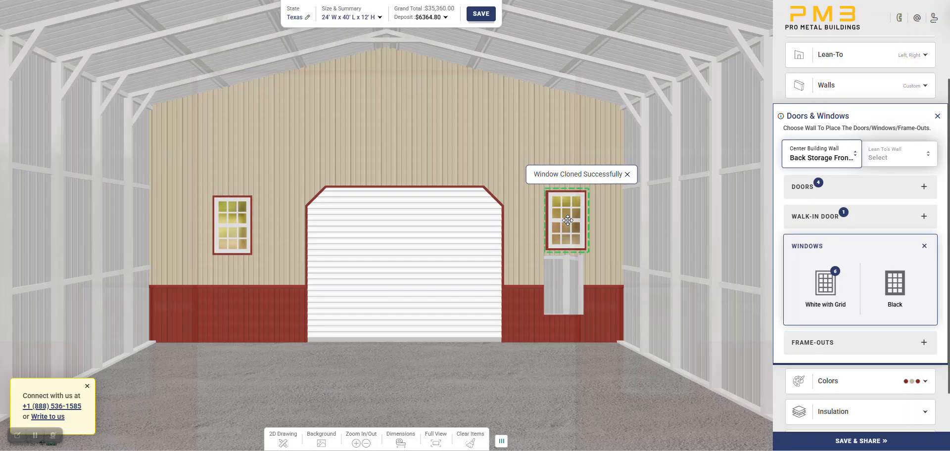
left_click(501, 442)
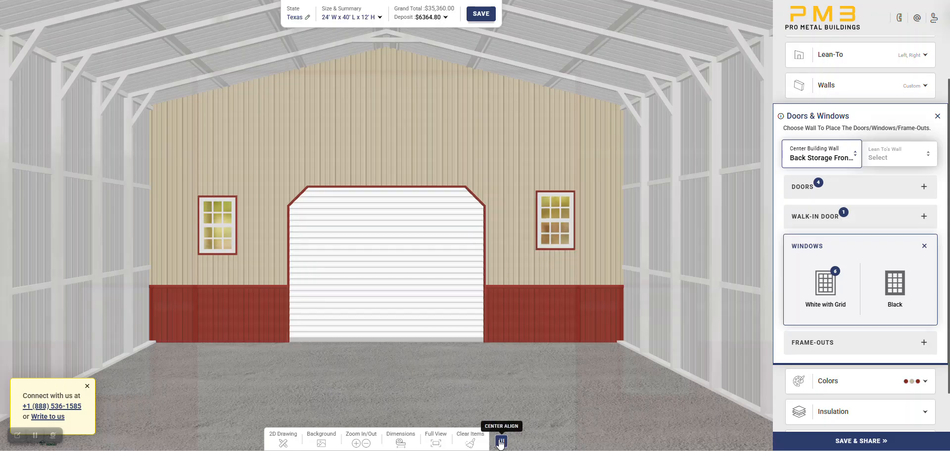
Return to the full exterior view of the building and turn on the background scenery and dimension labels
scroll(598, 346, "down", 3)
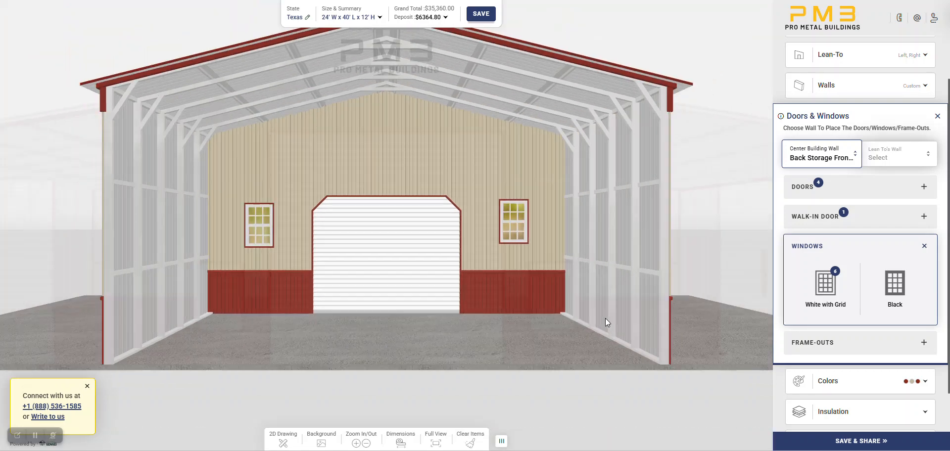
scroll(605, 318, "down", 4)
left_click_drag(339, 378, 349, 363)
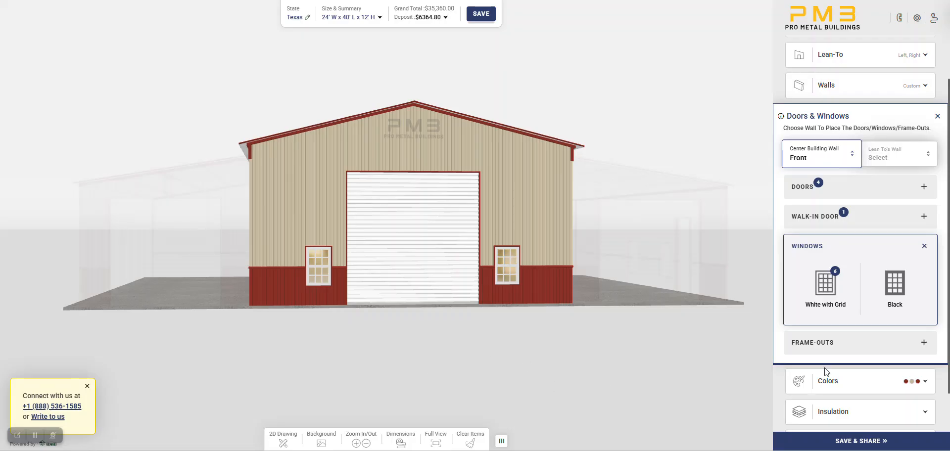
left_click(850, 383)
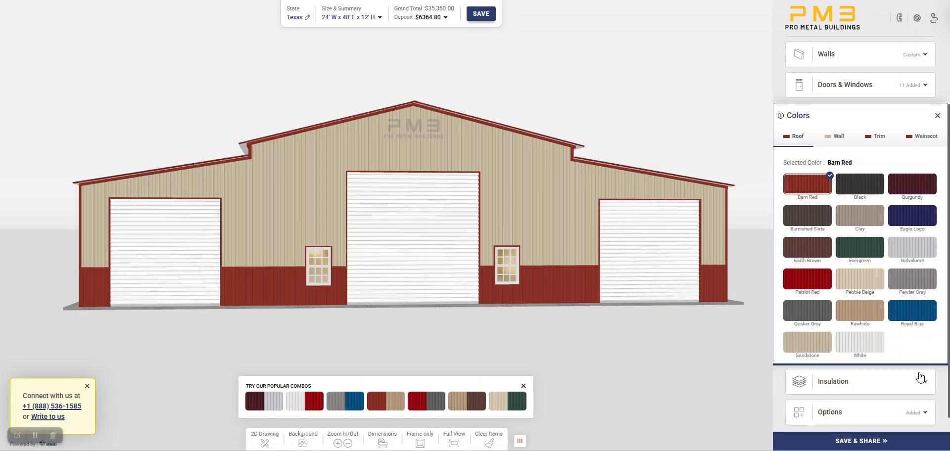
scroll(667, 358, "down", 1)
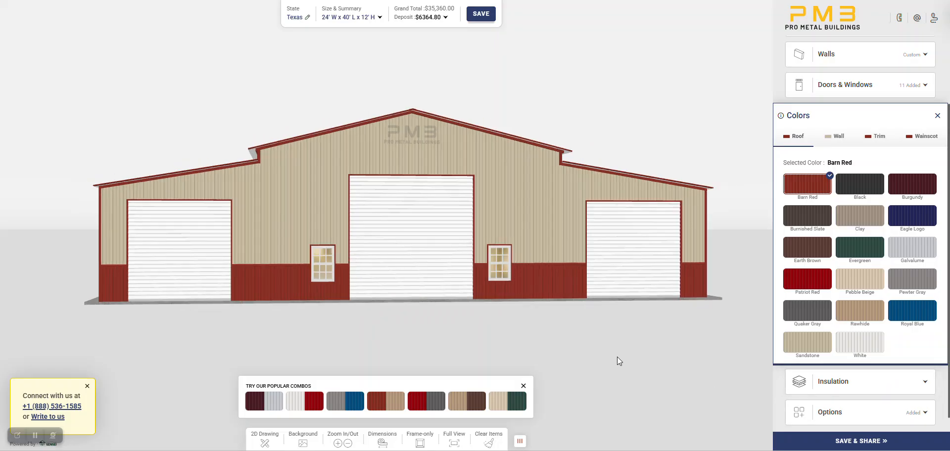
left_click(303, 442)
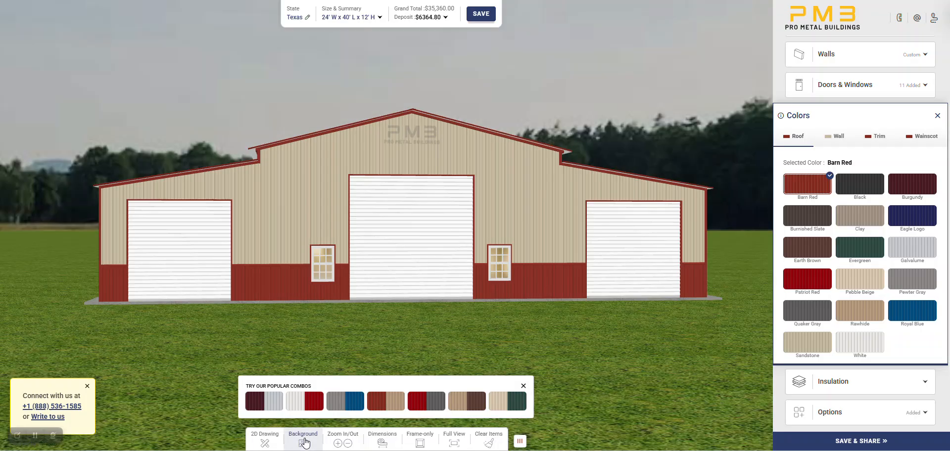
left_click(382, 443)
Move both windows on the right lean-to's side wall above the wainscot and farther from the walk-in door
left_click_drag(440, 333, 510, 331)
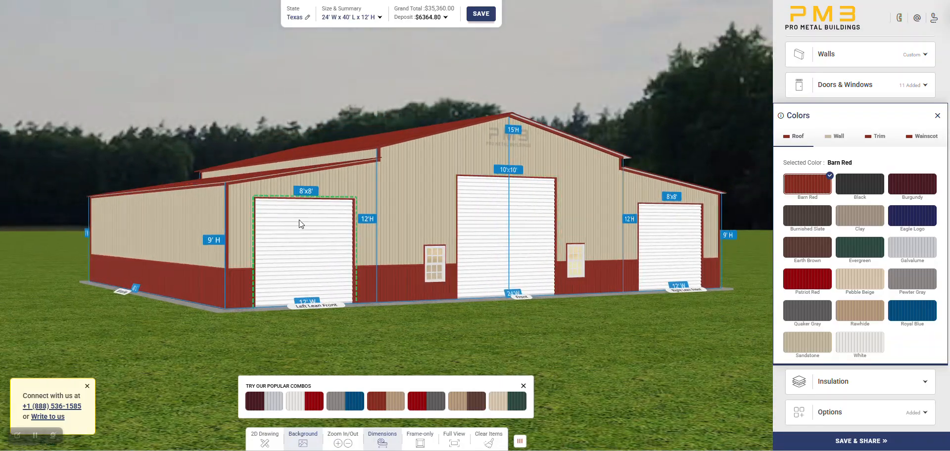
left_click_drag(262, 328, 640, 316)
left_click_drag(511, 320, 296, 313)
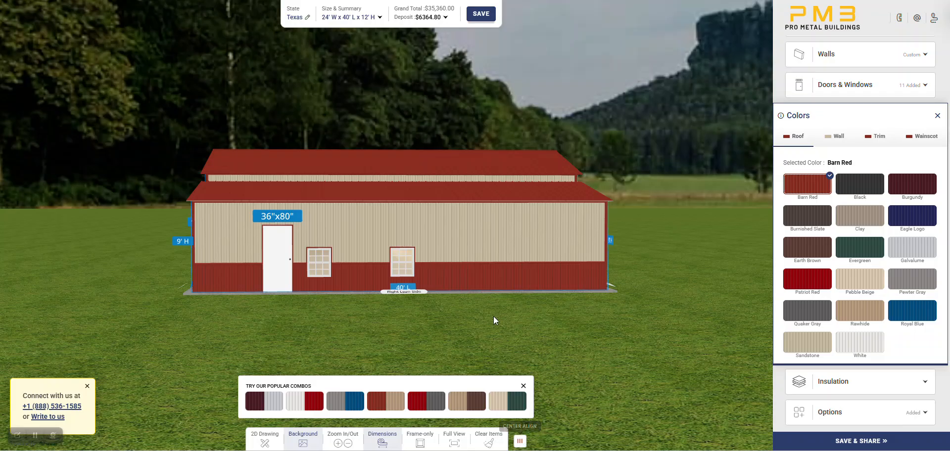
left_click_drag(399, 262, 488, 242)
left_click_drag(319, 262, 403, 241)
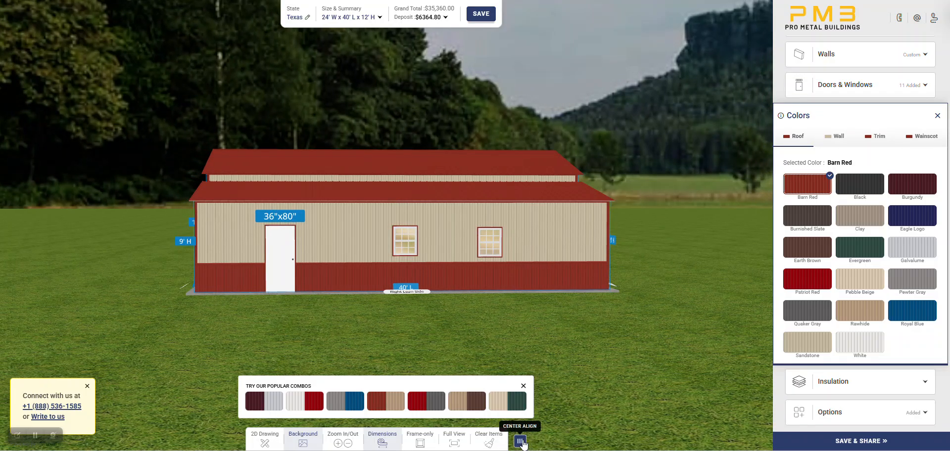
left_click_drag(598, 328, 534, 297)
left_click_drag(403, 251, 404, 243)
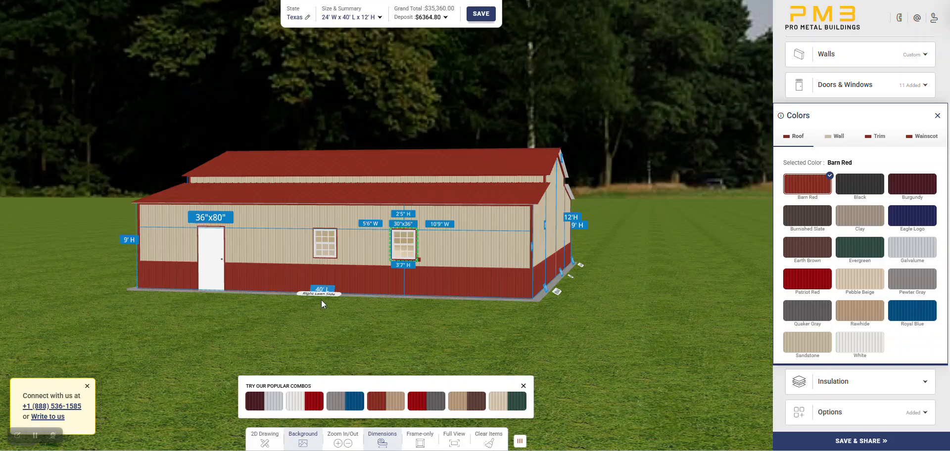
Set the wall color to Pebble Beige and check the trim color choices
left_click_drag(492, 339, 549, 318)
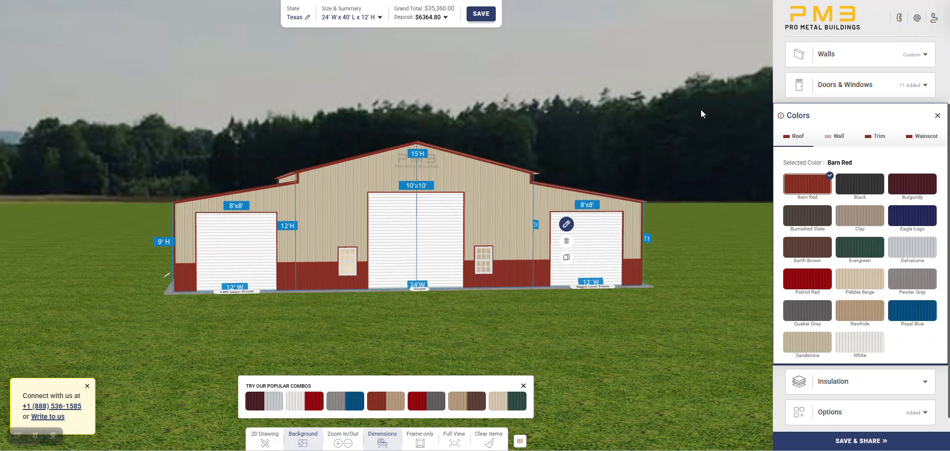
left_click_drag(701, 113, 683, 186)
left_click(838, 140)
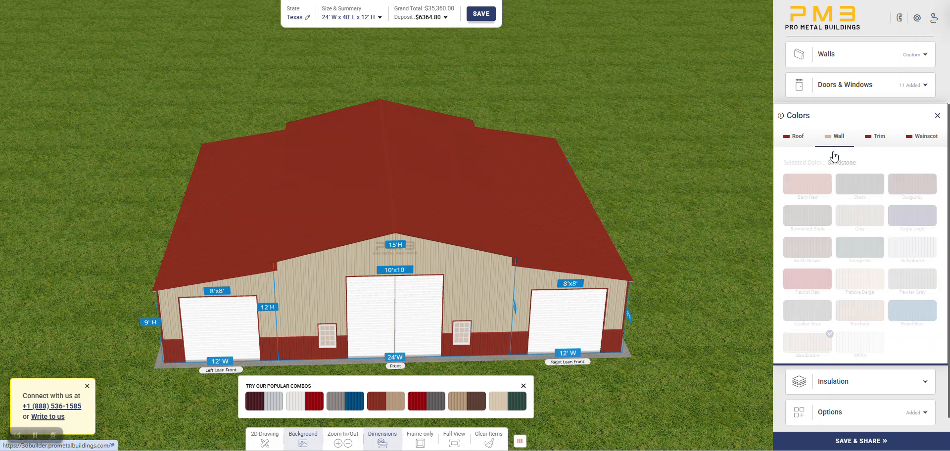
left_click(867, 278)
left_click(878, 141)
left_click_drag(606, 192, 621, 141)
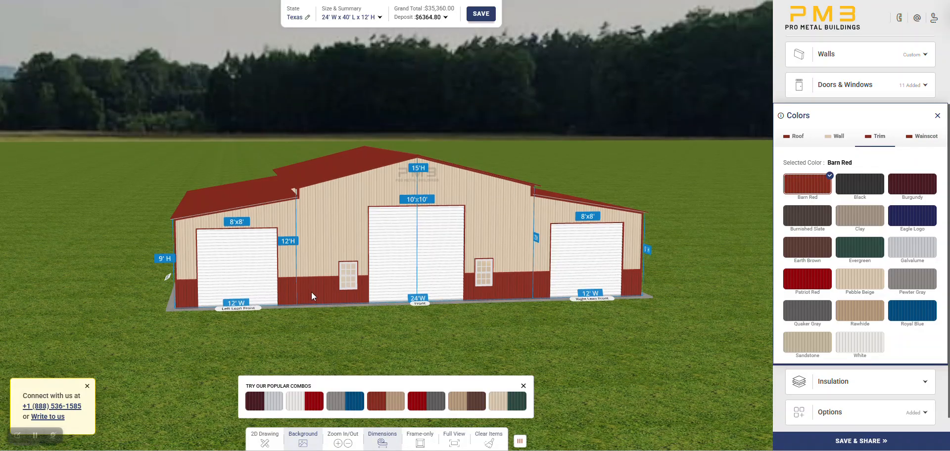
Remove the wainscot from the building and inspect the front and right side
left_click(920, 139)
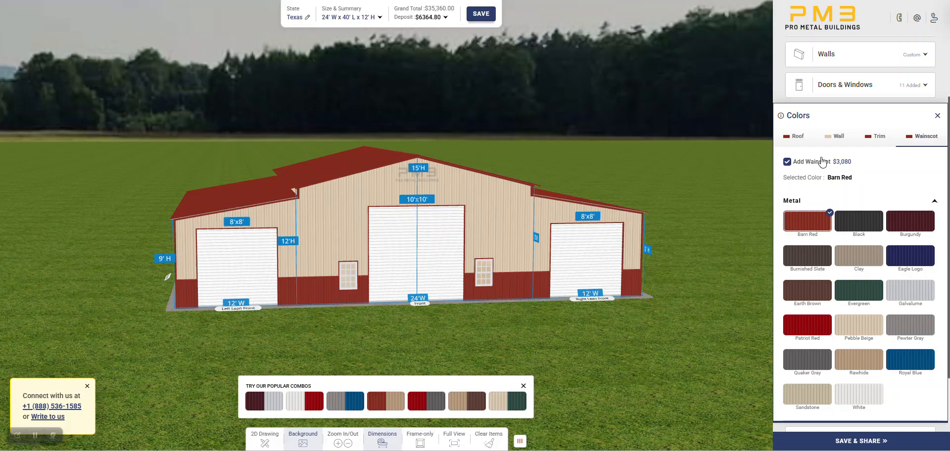
left_click(787, 162)
left_click_drag(683, 334, 539, 332)
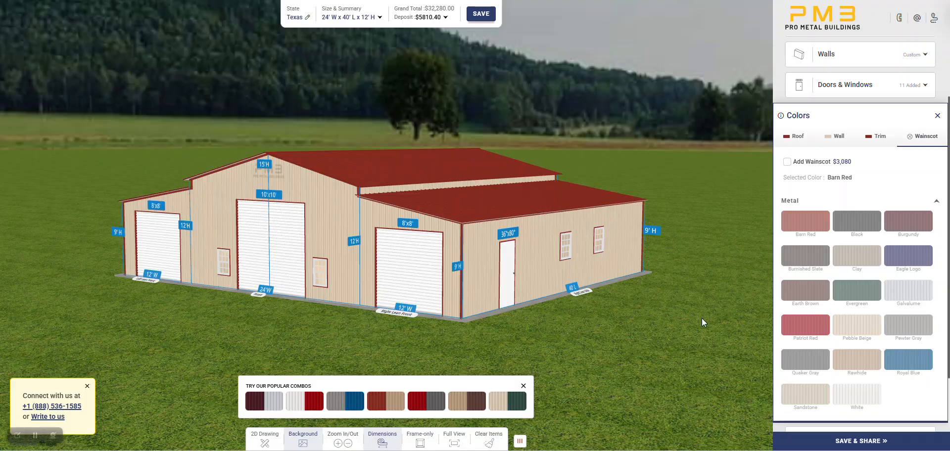
left_click_drag(605, 353, 630, 348)
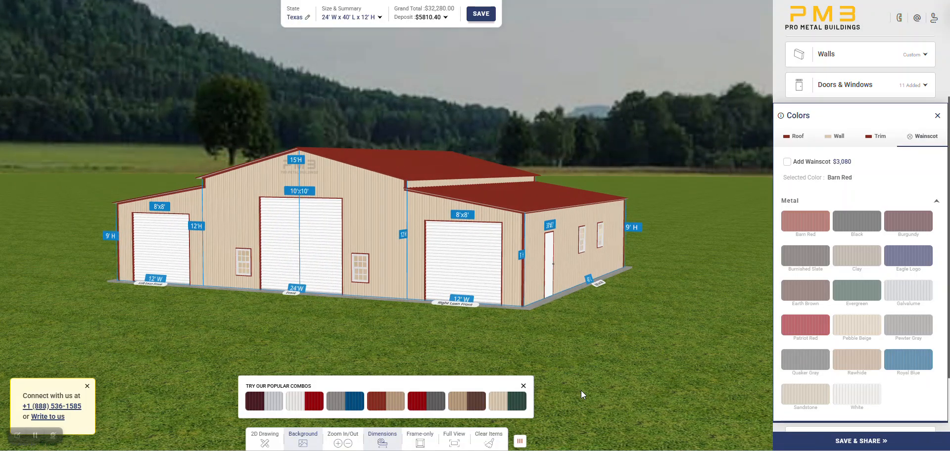
Turn the background scenery off and back on while viewing the building
left_click(300, 439)
left_click_drag(310, 335, 334, 423)
left_click(303, 442)
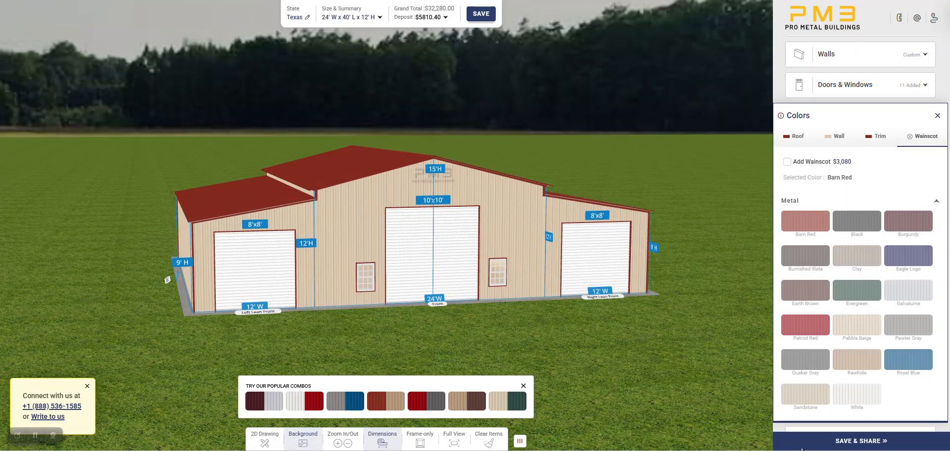
Add Colored Screws to the building's extra options and set the certification to 140 MPH + 35 PSF
scroll(880, 337, "down", 3)
left_click(859, 369)
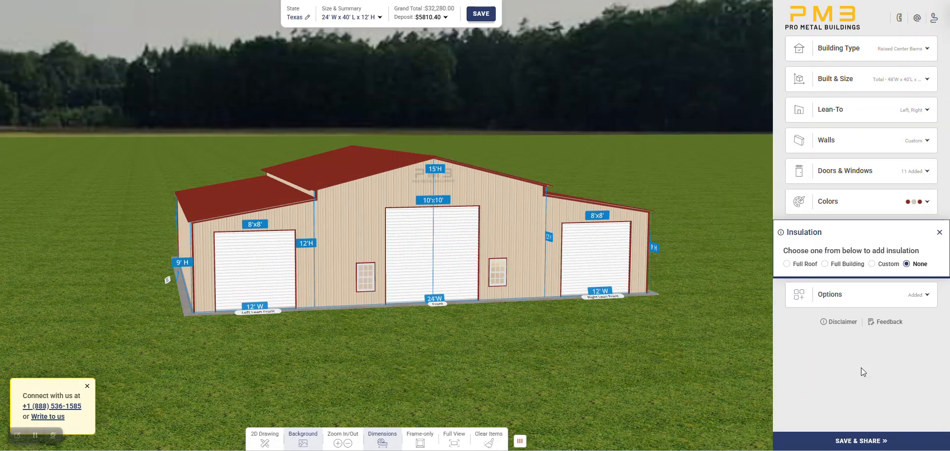
left_click(868, 296)
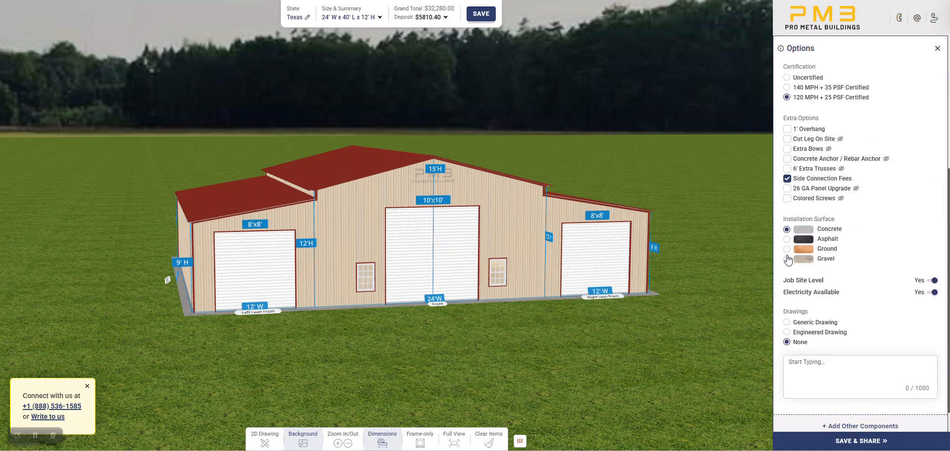
left_click(786, 198)
scroll(942, 179, "up", 2)
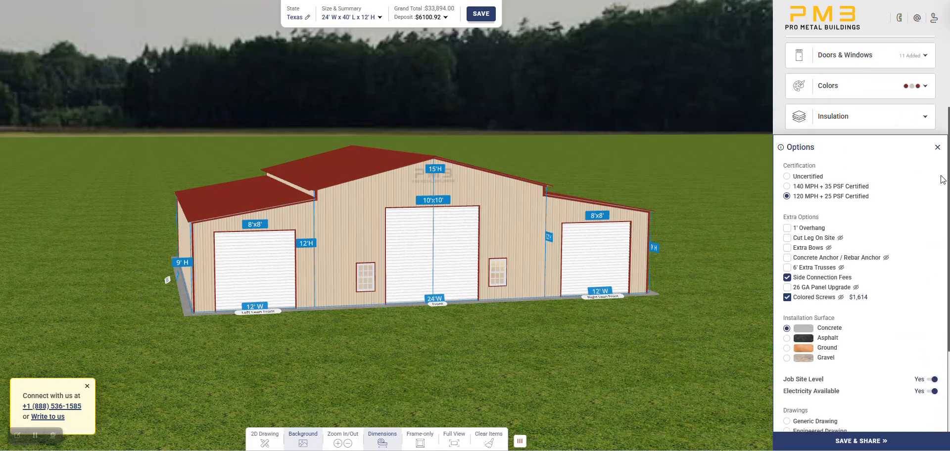
left_click(787, 188)
scroll(918, 225, "down", 3)
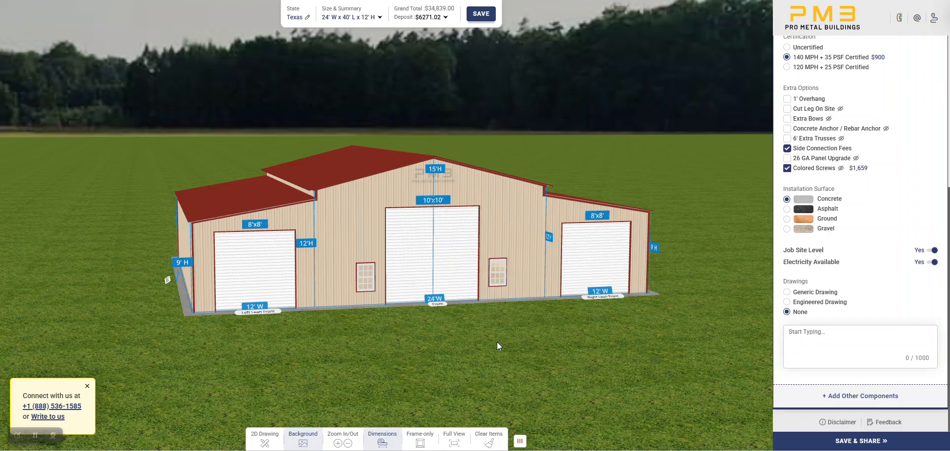
Check the contact fields required for saving the design, close the form unsaved, and inspect the finished barn's front and side
left_click_drag(496, 343, 432, 345)
left_click(896, 439)
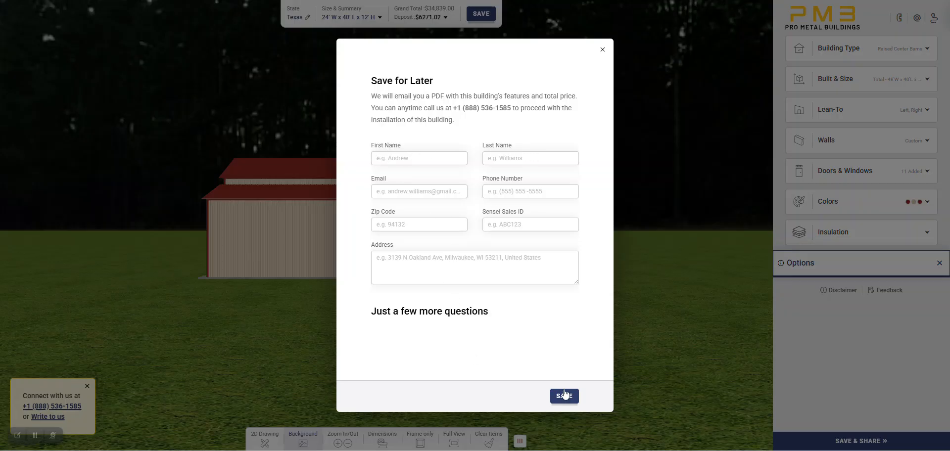
left_click(603, 52)
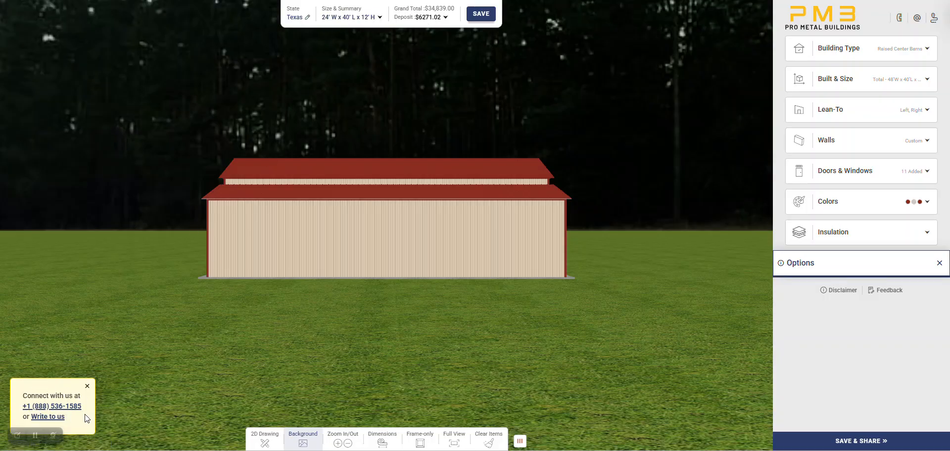
left_click_drag(450, 322, 181, 331)
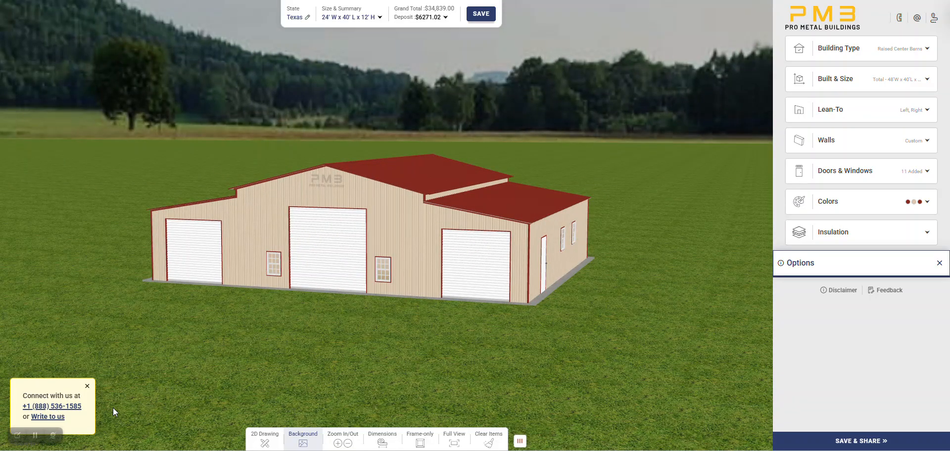
left_click_drag(253, 384, 316, 379)
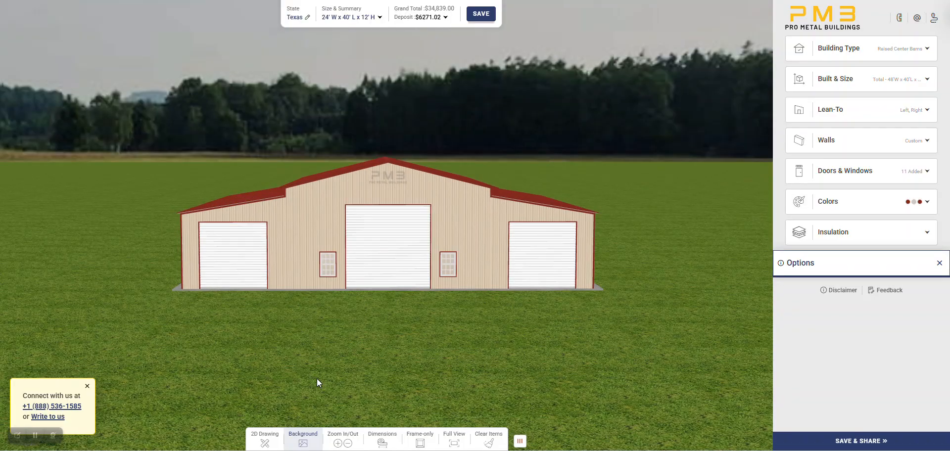